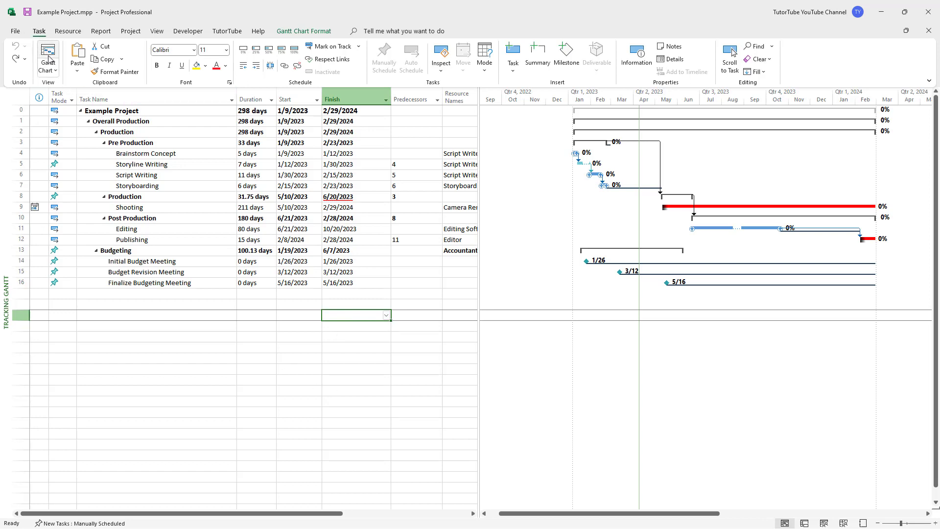
- Apply the Leveling Gantt view from the More Views list to Example Project
left_click(53, 71)
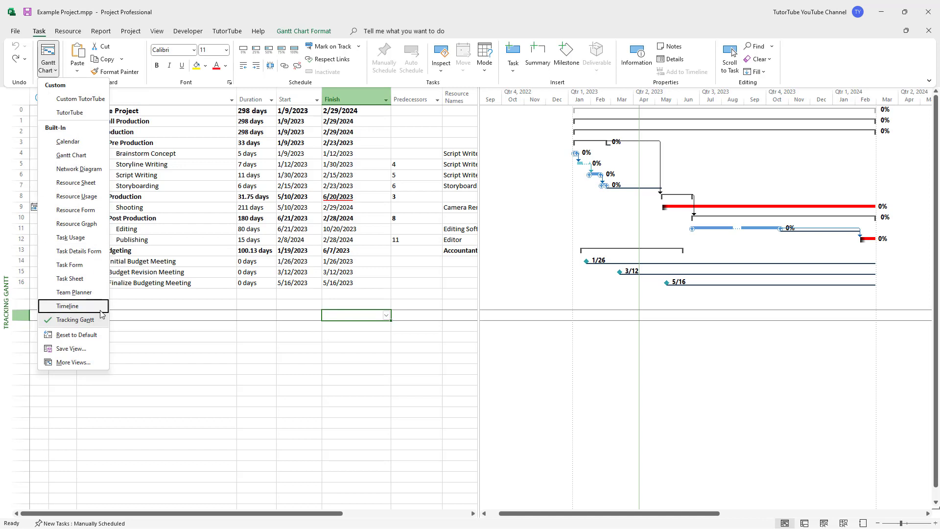
left_click(73, 363)
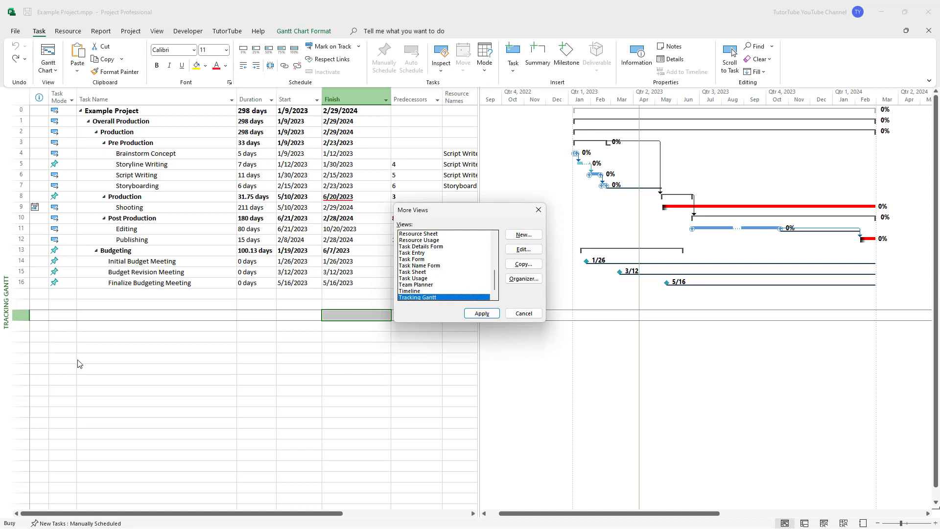
scroll(468, 282, "up", 1)
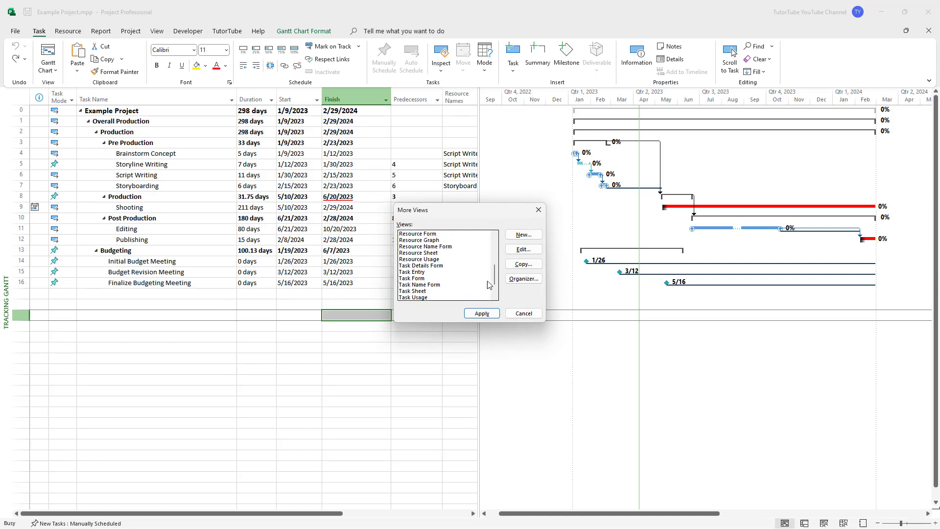
scroll(489, 283, "down", 2)
scroll(496, 272, "up", 4)
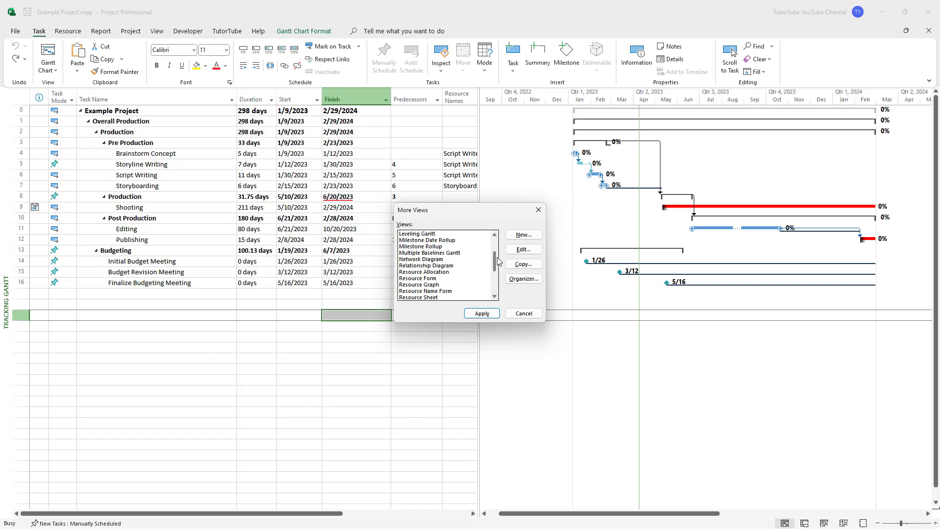
scroll(498, 261, "up", 3)
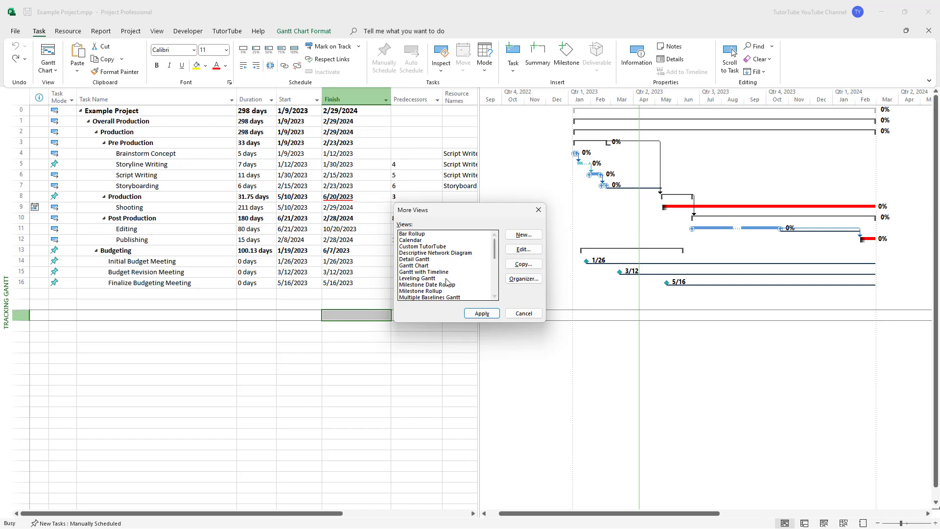
left_click(446, 278)
left_click(487, 316)
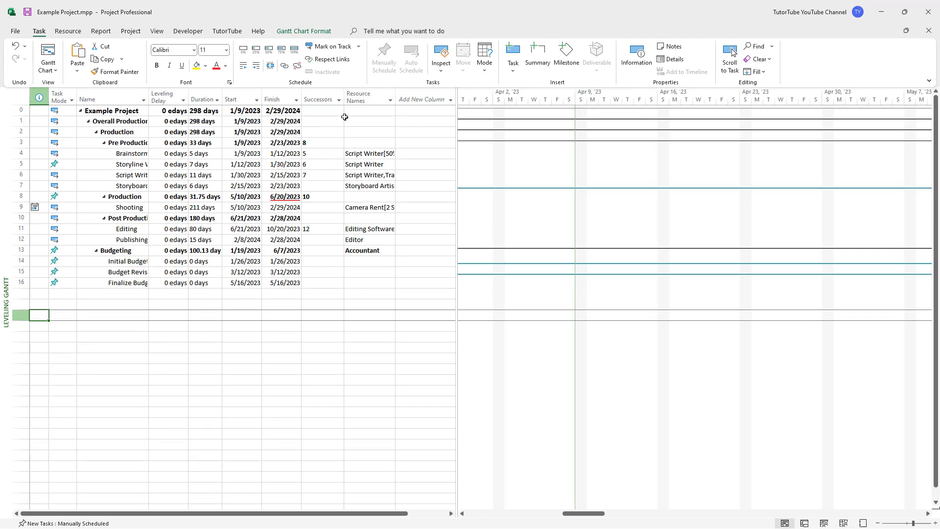
- Select the Post Production task and scroll its Gantt bars into view
left_click(325, 113)
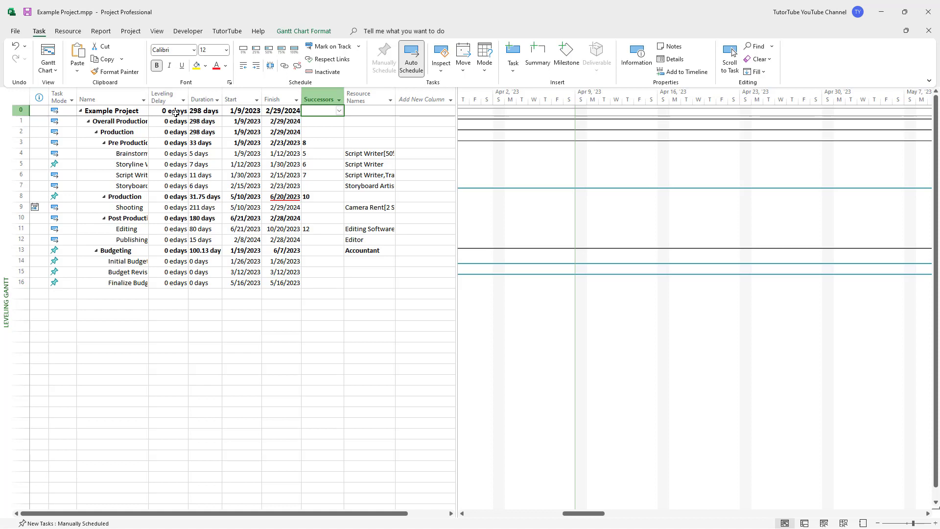
left_click(153, 176)
left_click(152, 196)
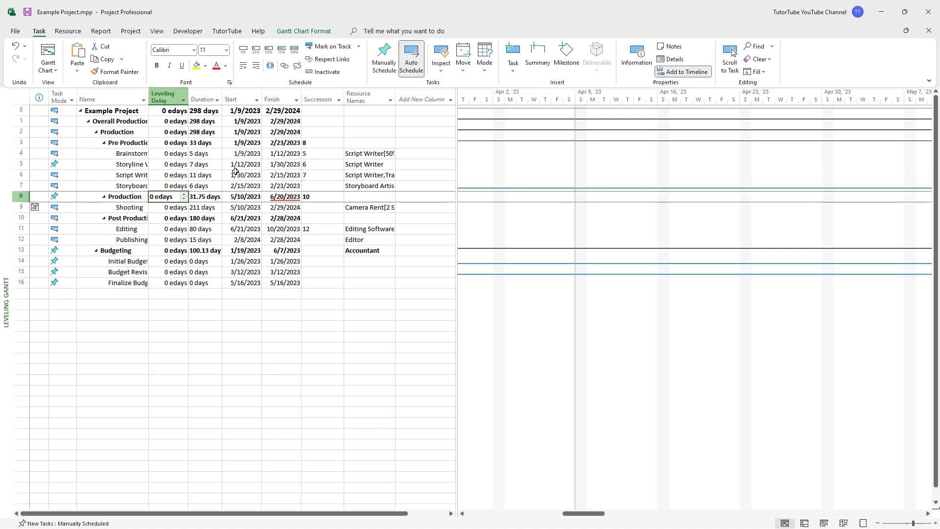
left_click(139, 216)
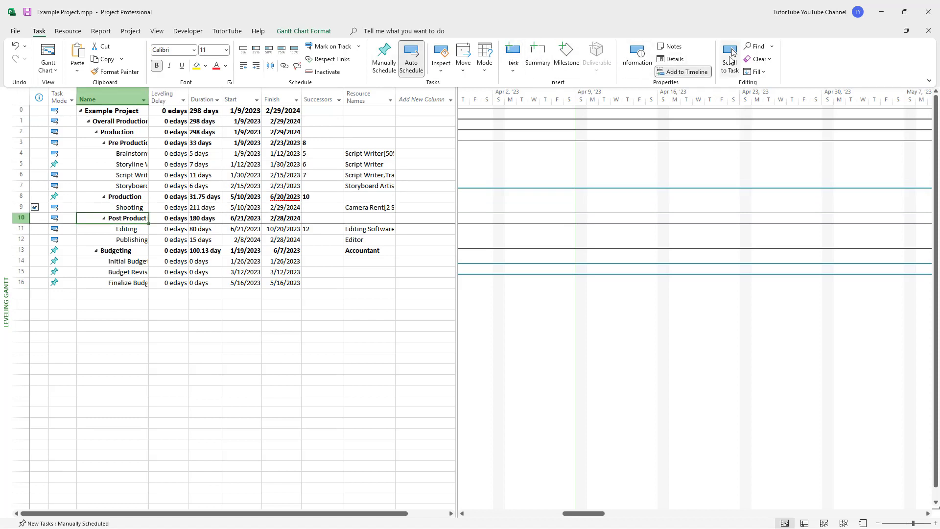
left_click(730, 56)
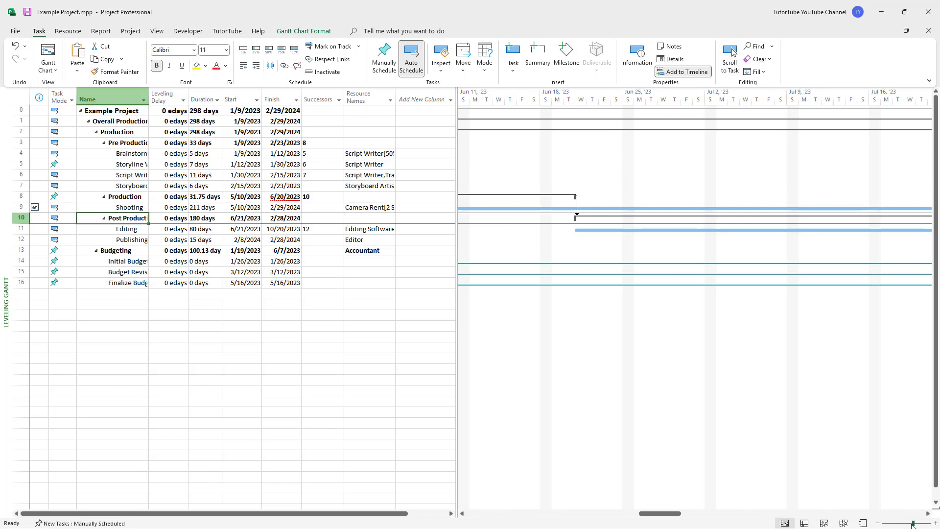
- Zoom the timescale out to months and quarters so all task bars show
left_click_drag(913, 525, 901, 524)
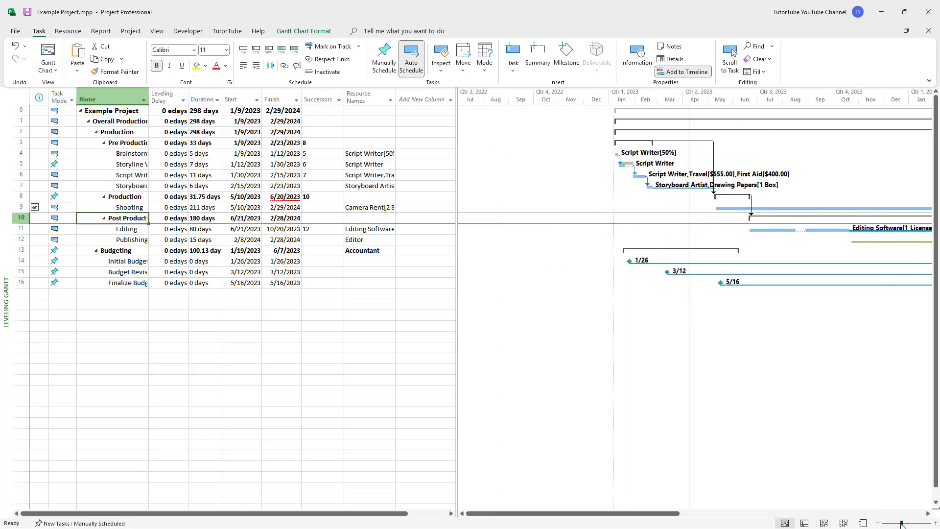
left_click_drag(667, 512, 721, 512)
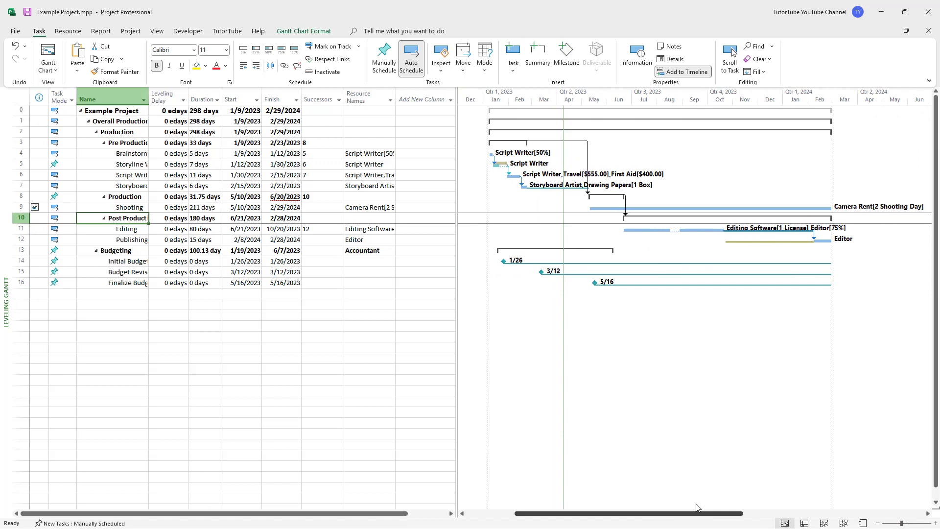
left_click(168, 185)
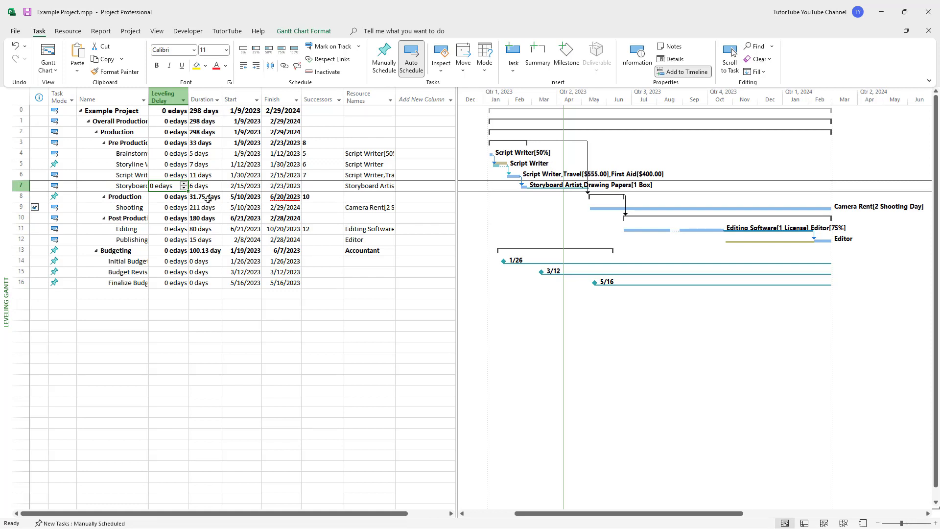
- Enter a 10 edays leveling delay for the Storyboarding task
left_click(172, 188)
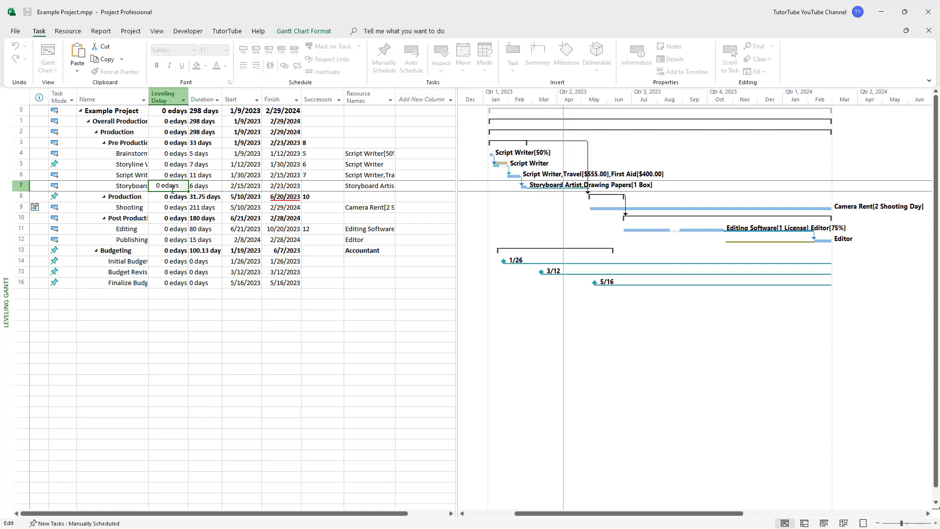
key("Return")
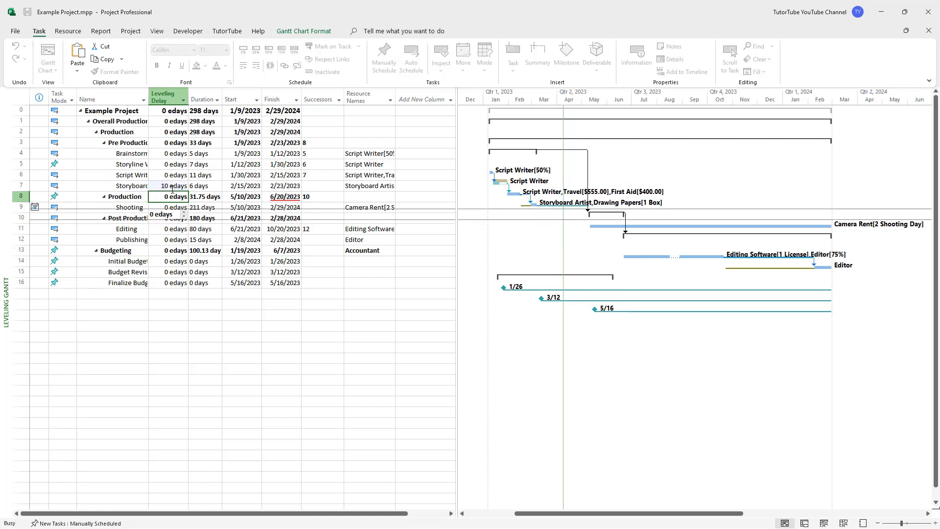
left_click(172, 203)
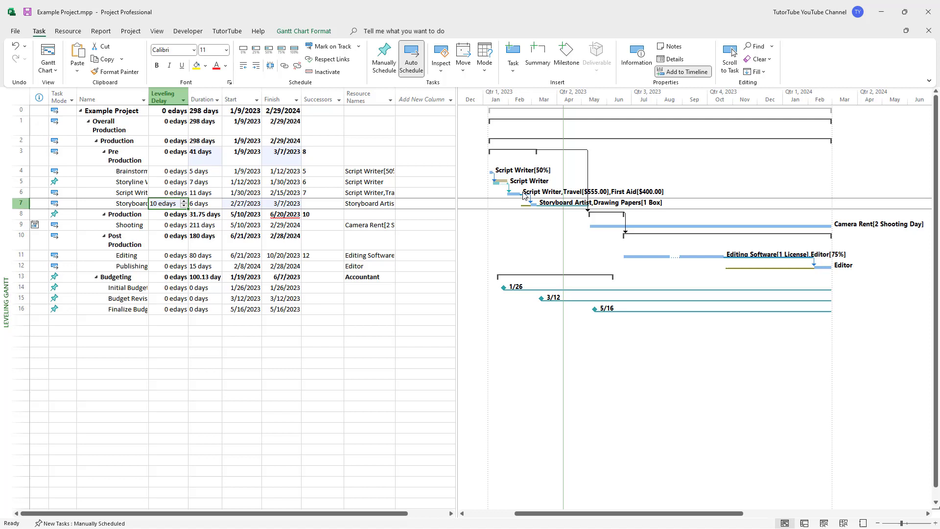
double_click(158, 204)
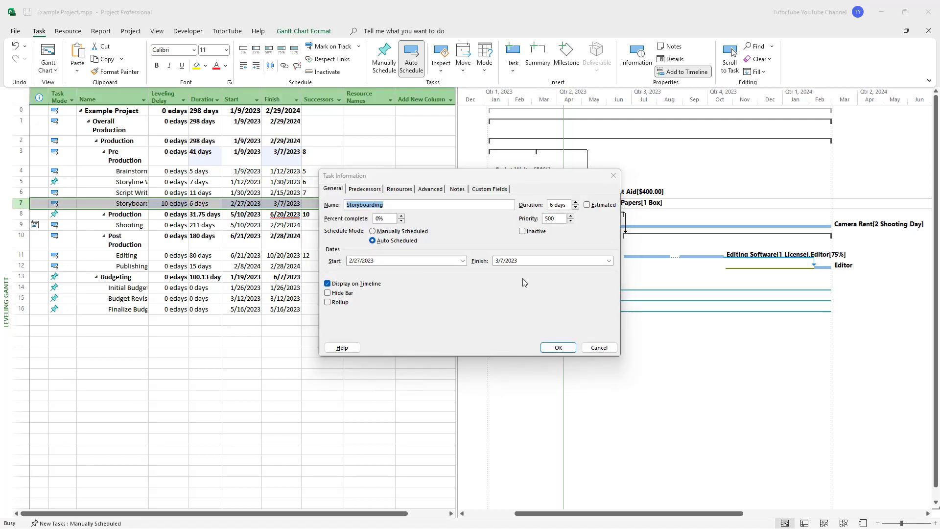
left_click(598, 347)
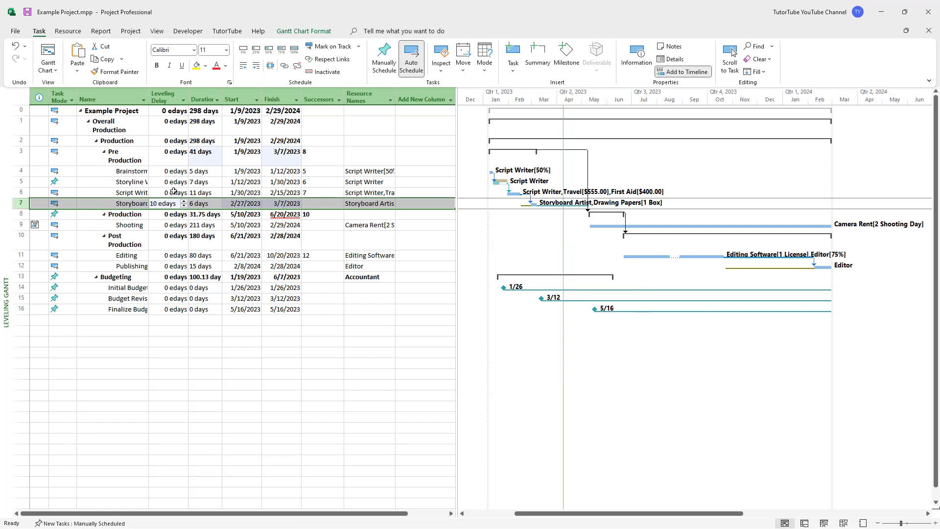
- Set Script Writing's leveling delay to 13 edays and rezoom the timescale to weeks
key("Up")
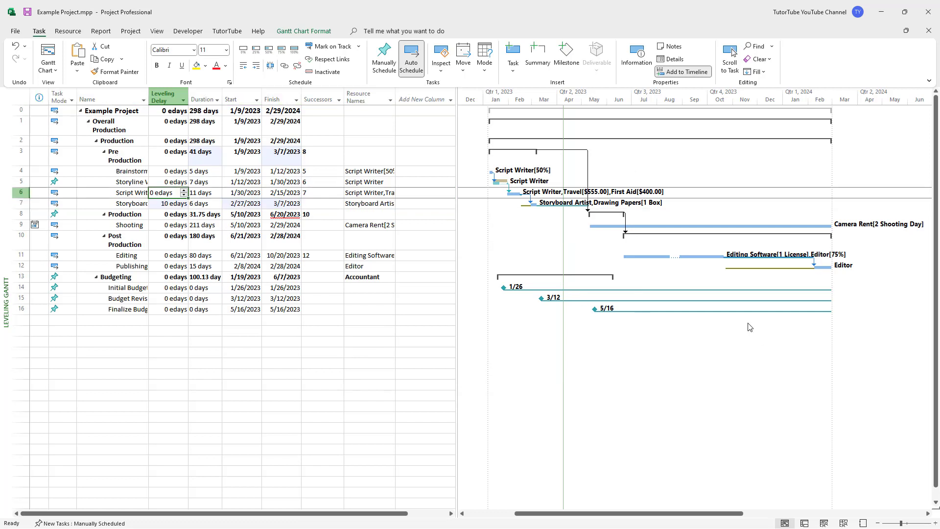
type("13")
key("Return")
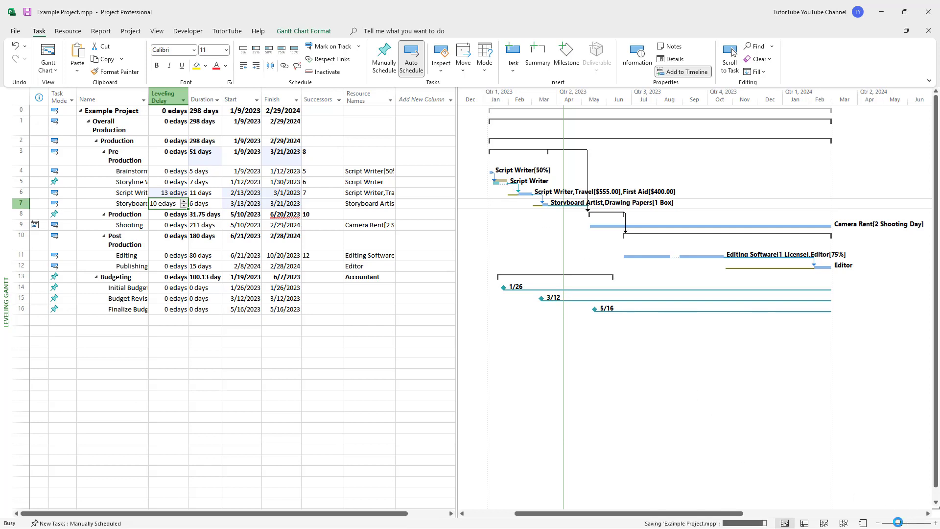
left_click(899, 524)
left_click(903, 525)
left_click(903, 525)
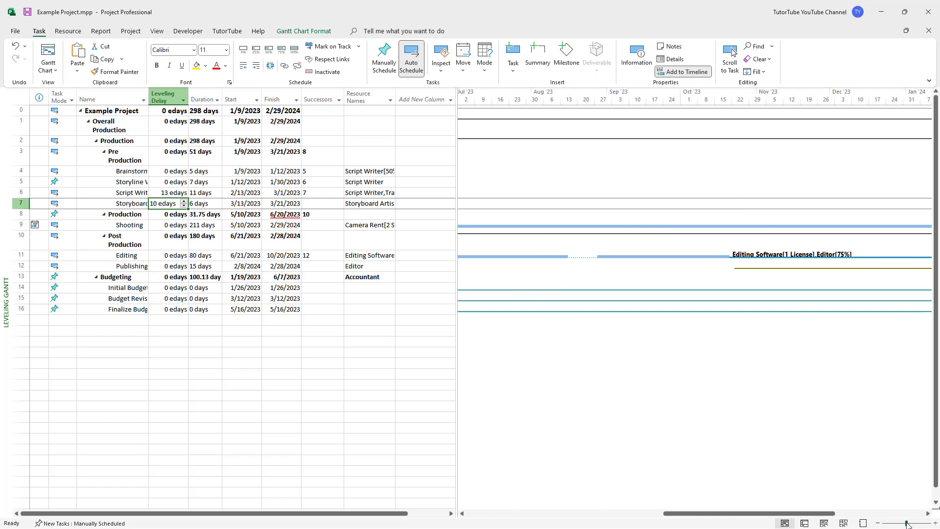
left_click_drag(758, 513, 602, 510)
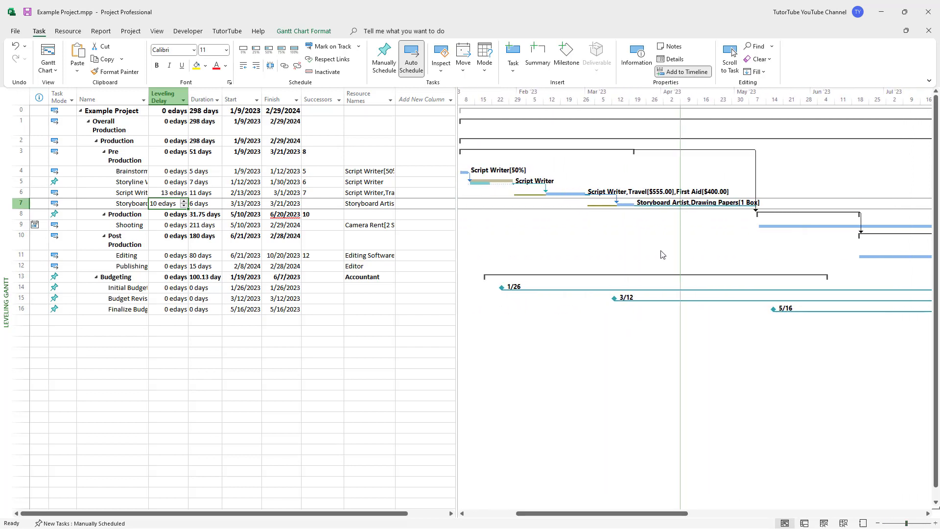
left_click(200, 228)
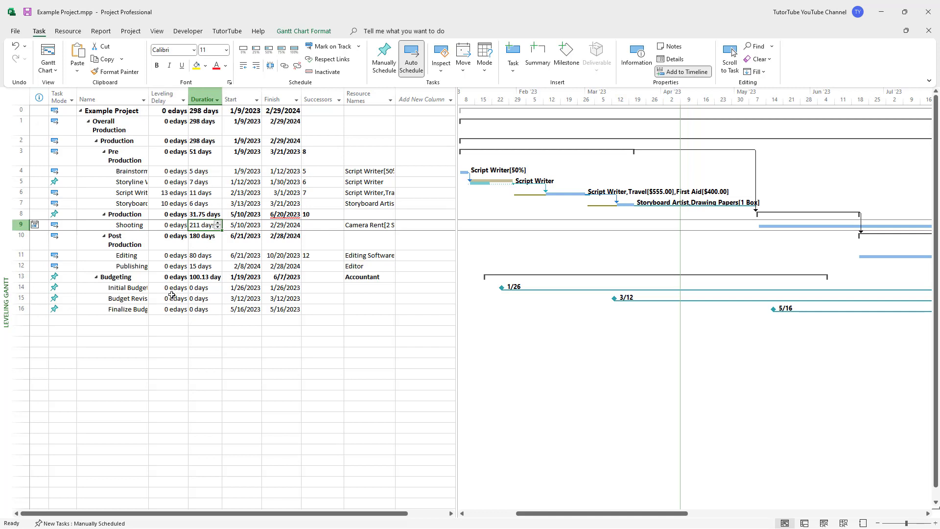
- Enter a 15 edays leveling delay for Editing, then undo it by mistake
left_click(172, 255)
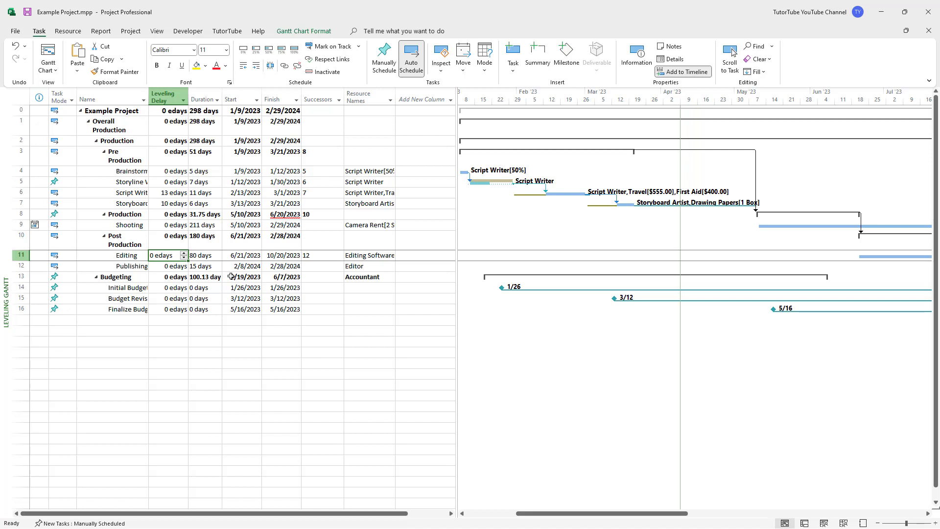
type("15")
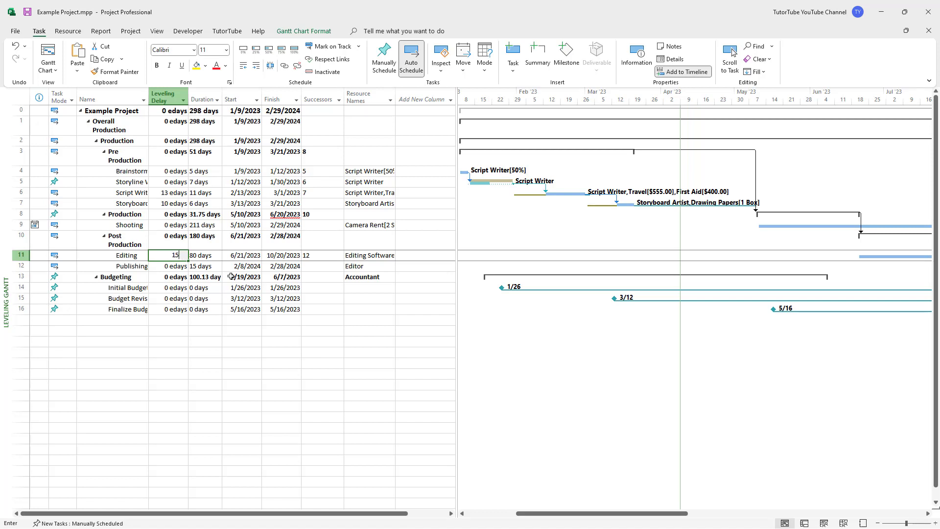
key("Return")
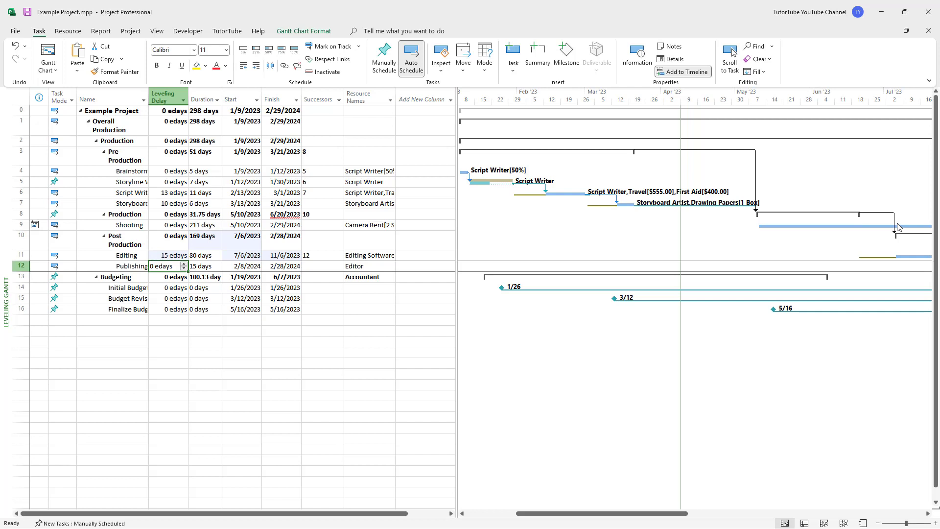
left_click(172, 309)
left_click(176, 255)
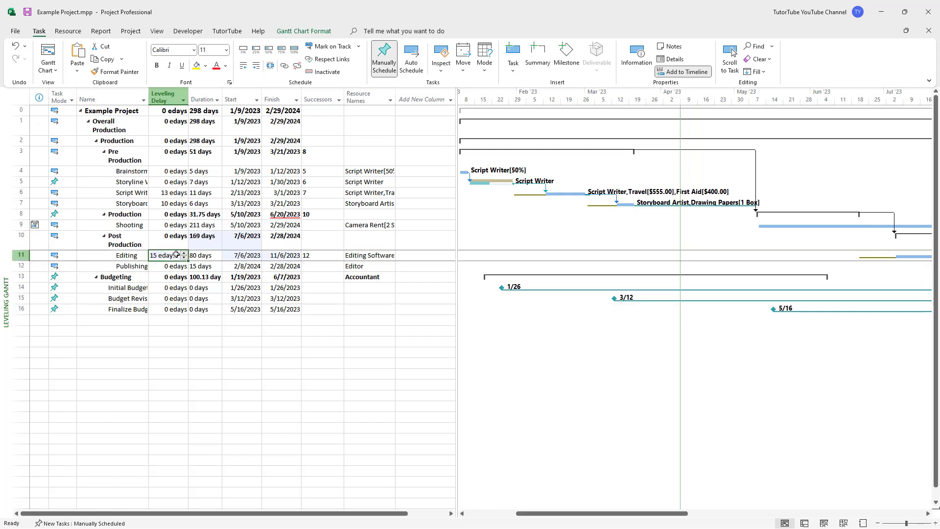
left_click(293, 354)
key("ctrl+z")
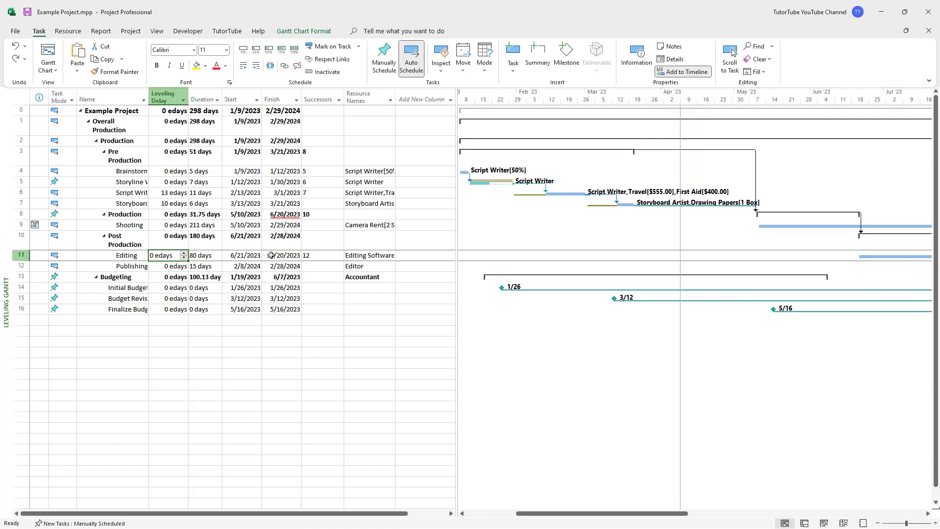
- Re-enter Editing's 15 edays leveling delay, moving it to 7/6/2023–11/6/2023
left_click(173, 267)
left_click(172, 255)
type("15")
key("Return")
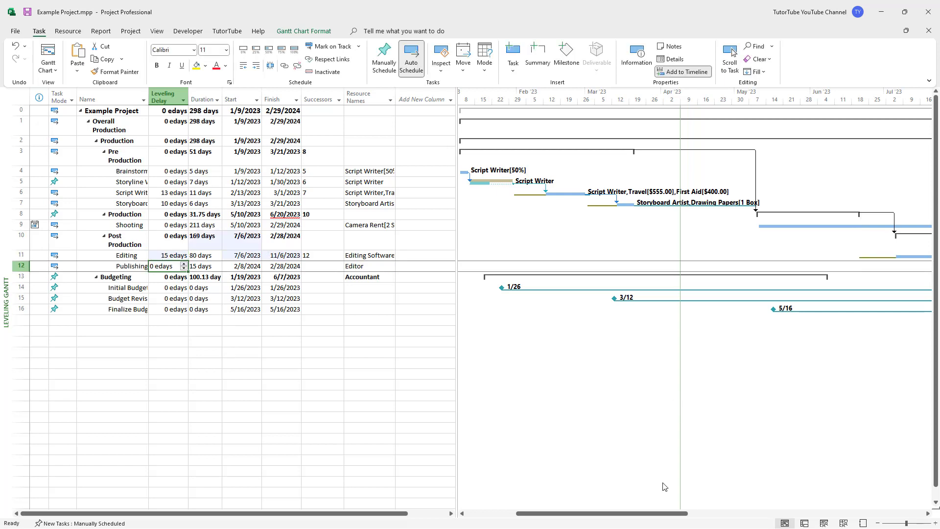
left_click_drag(661, 512, 699, 504)
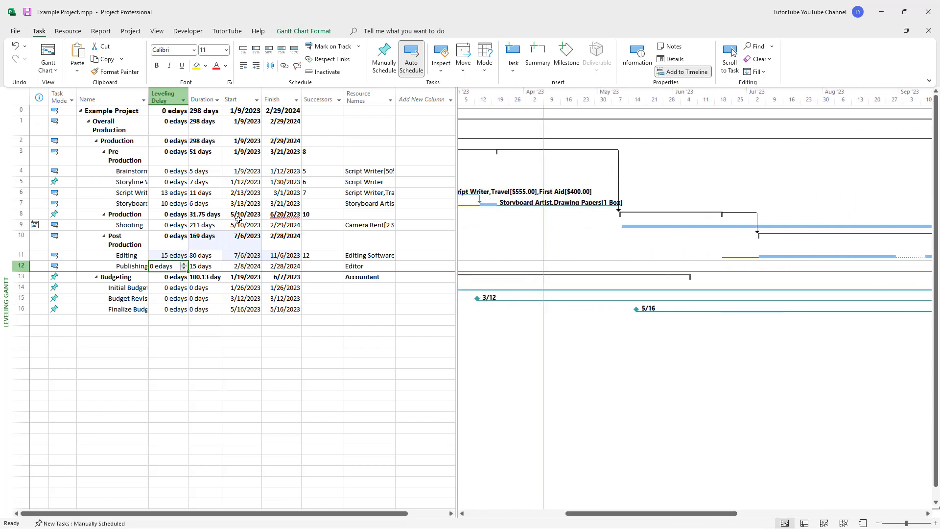
- Set Shooting's leveling delay to 20 edays, starting it 5/30/2023 and ending the project 3/20/2024
left_click(150, 216)
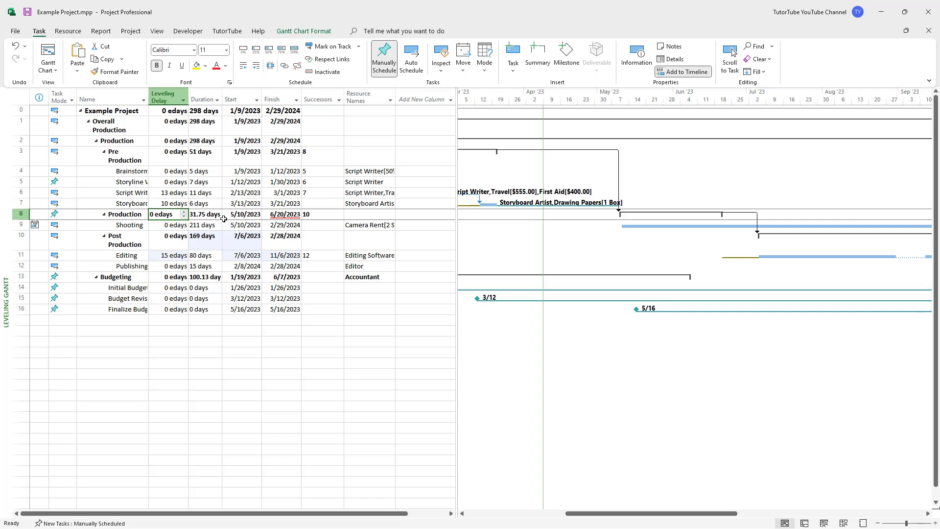
key("Return")
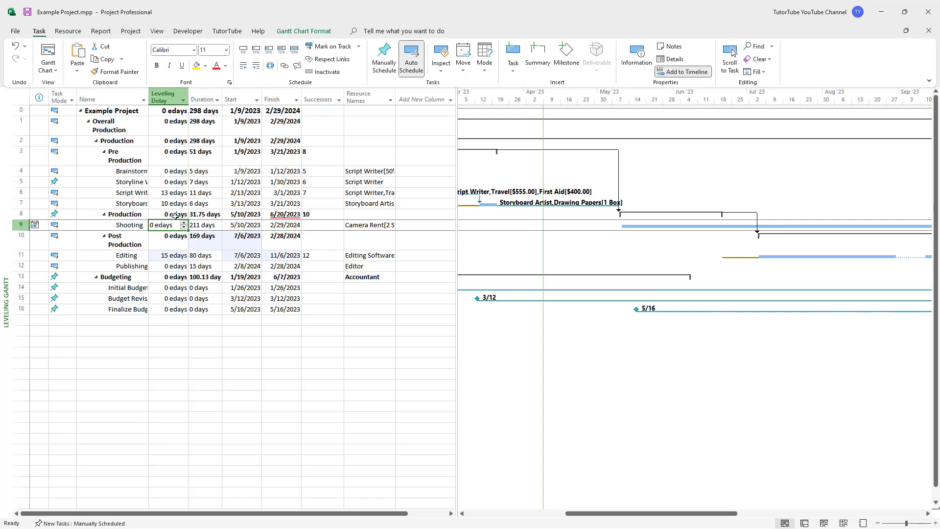
left_click(176, 216)
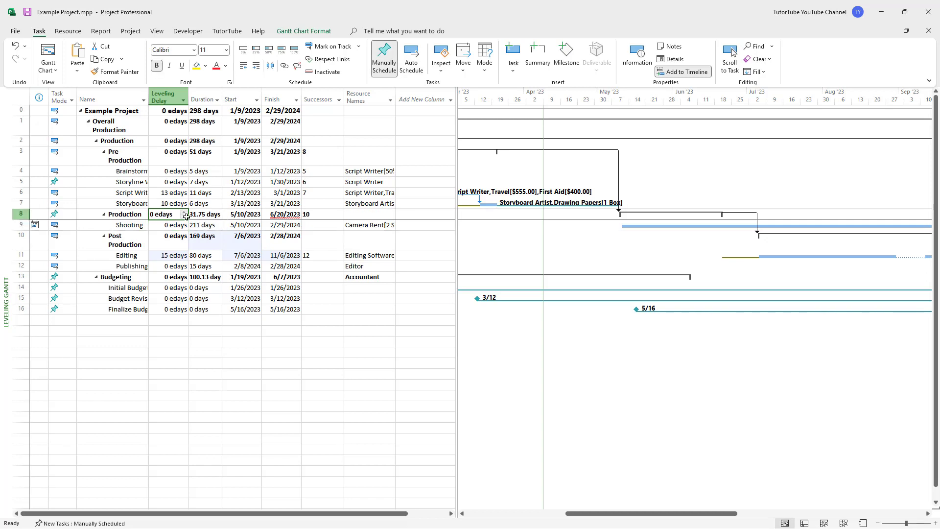
left_click(187, 226)
left_click(164, 215)
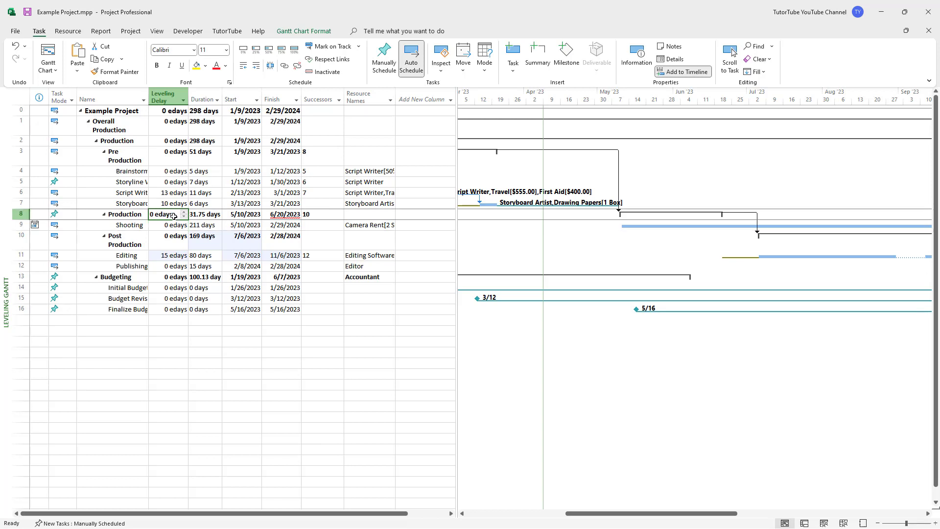
left_click(173, 225)
type("20")
key("Return")
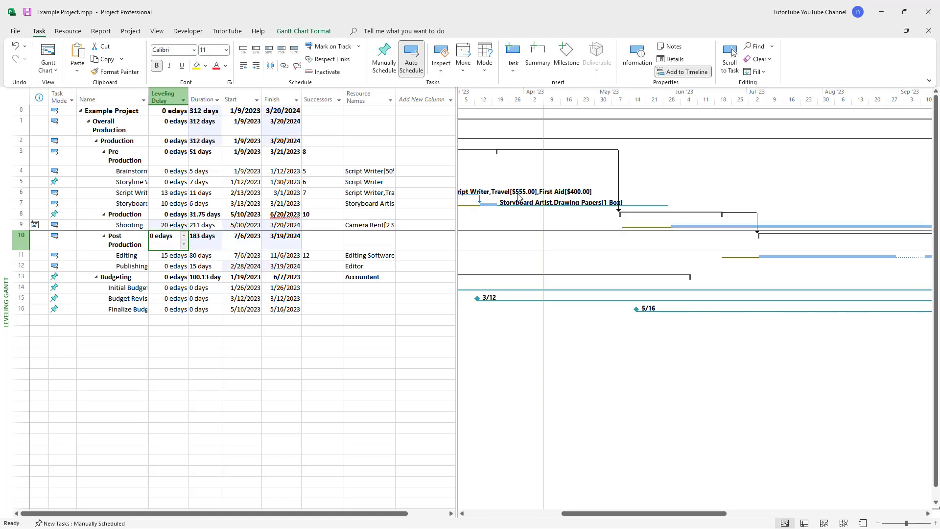
left_click(643, 228)
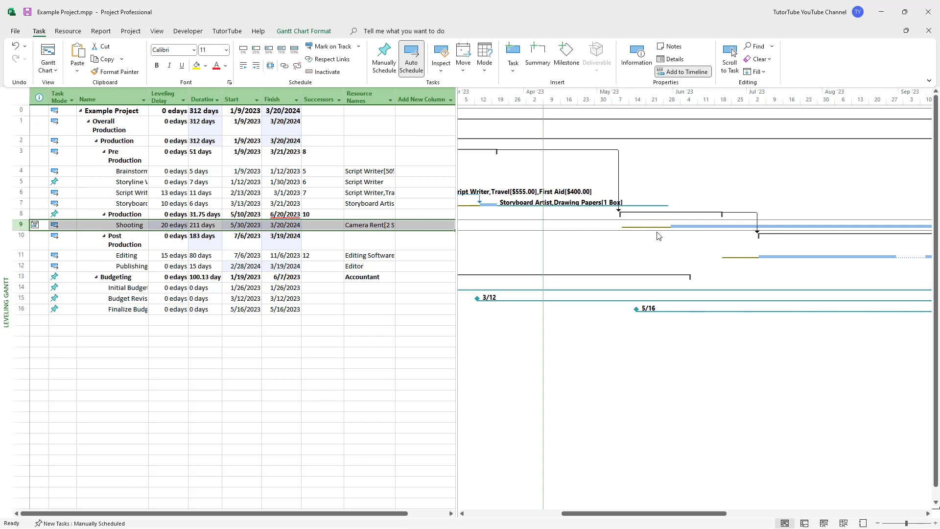
left_click_drag(692, 513, 876, 520)
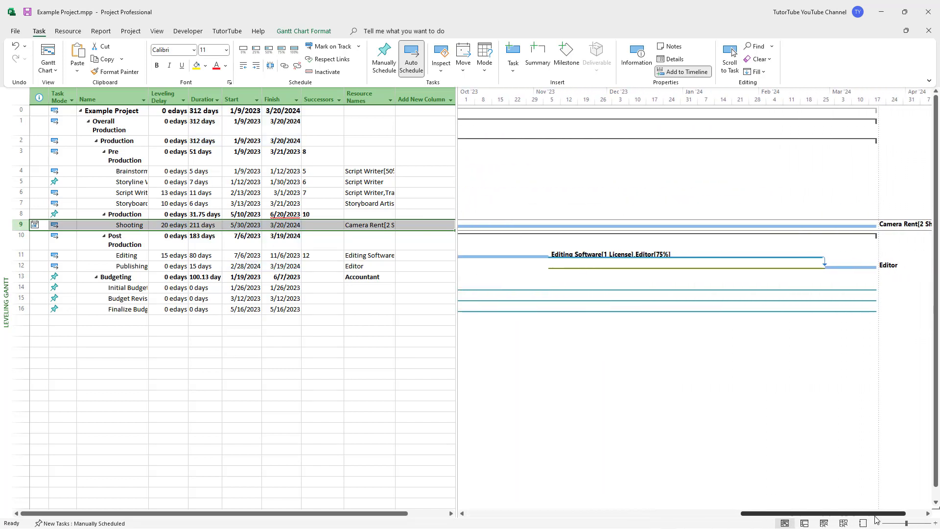
left_click(308, 309)
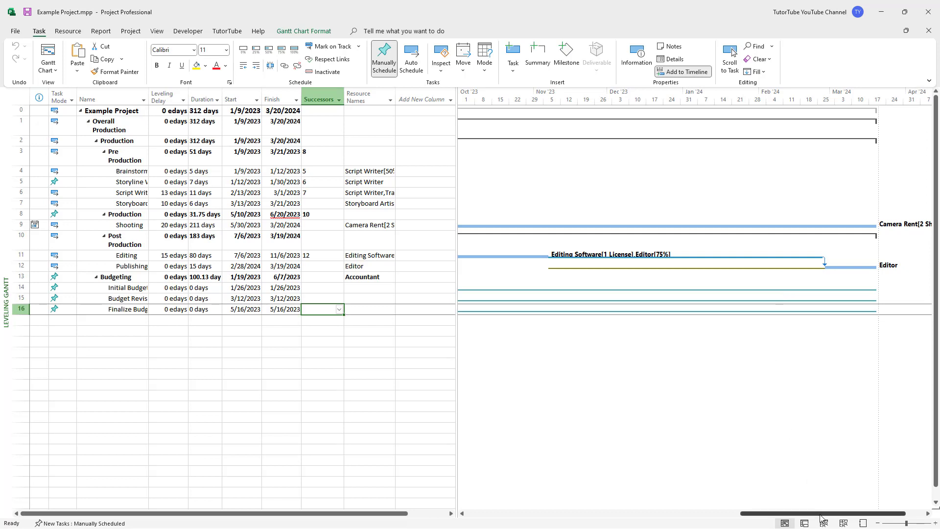
left_click_drag(818, 514, 582, 510)
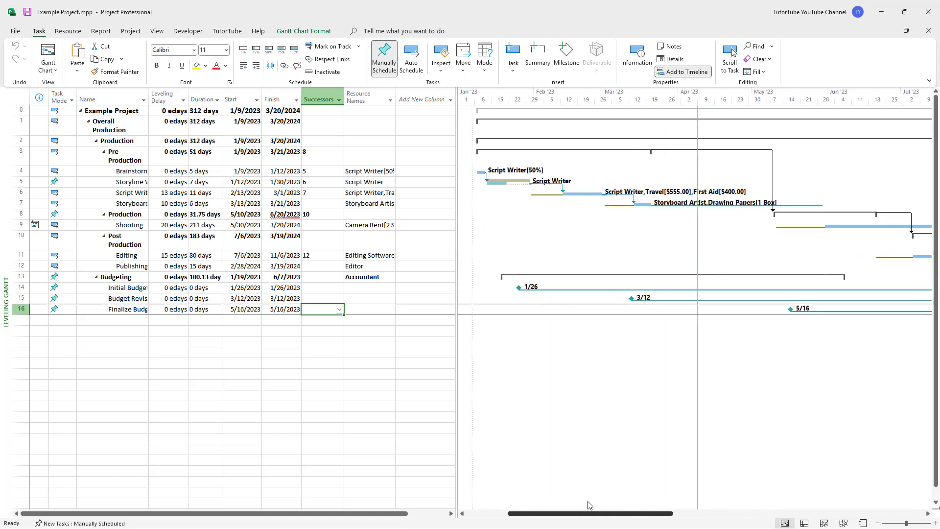